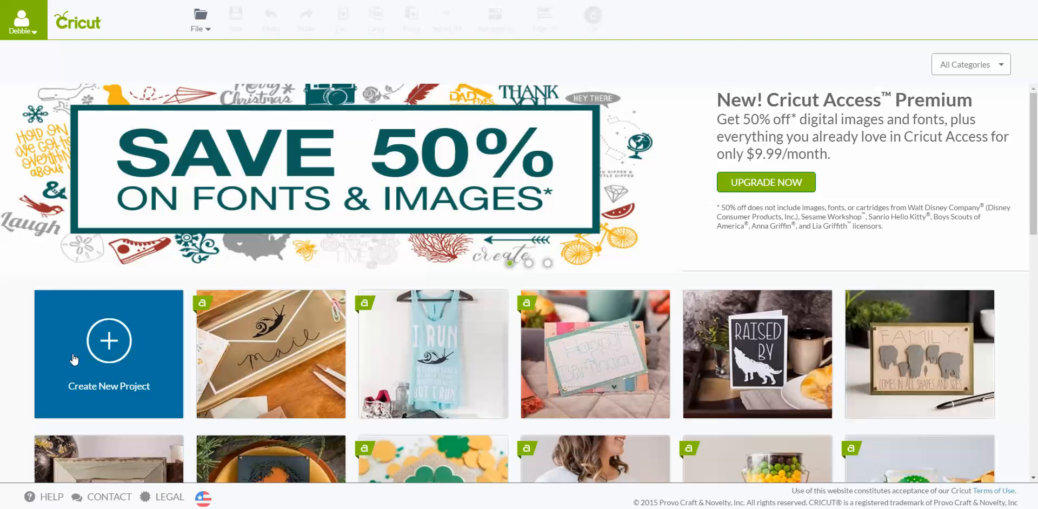
- Create a new project and open the cartridge list of the image library
{"action": "left_click", "coordinate": [111, 345]}
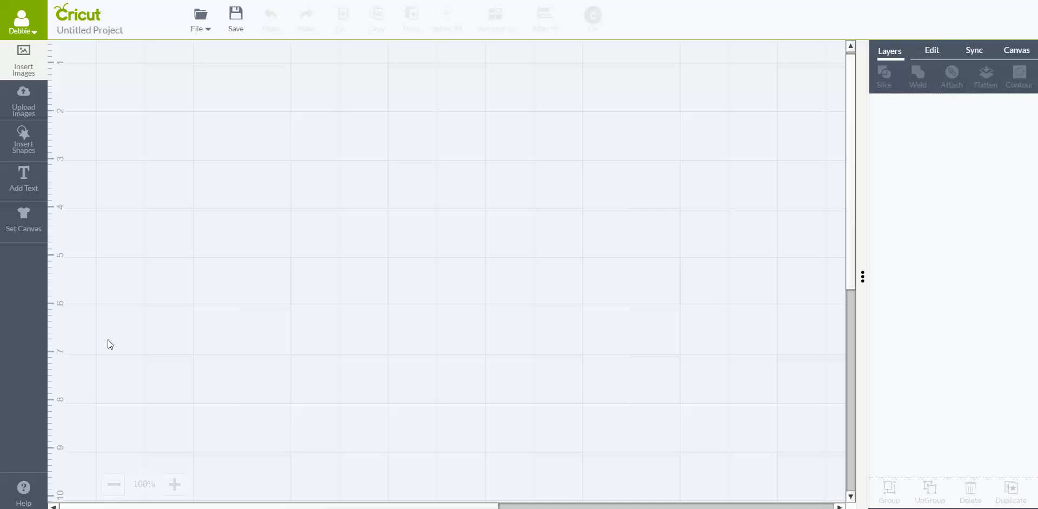
{"action": "left_click", "coordinate": [24, 60]}
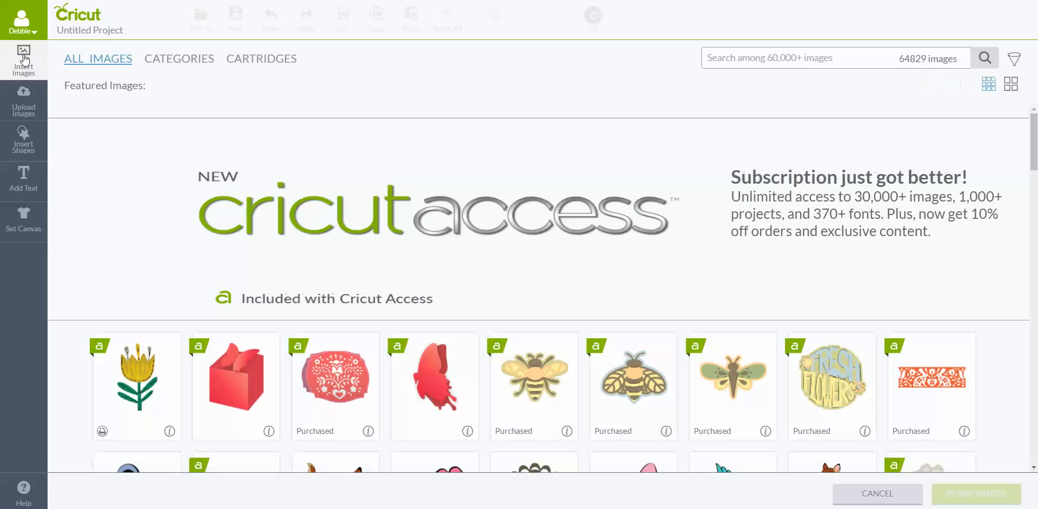
{"action": "left_click", "coordinate": [277, 64]}
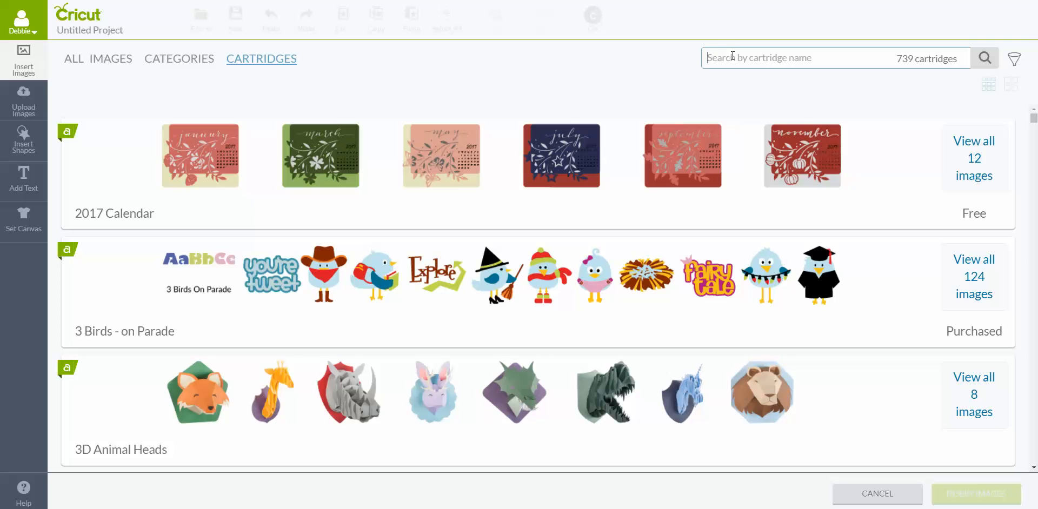
- Search the cartridges for "Quick Cut Cards"
{"action": "type", "text": "Quick"}
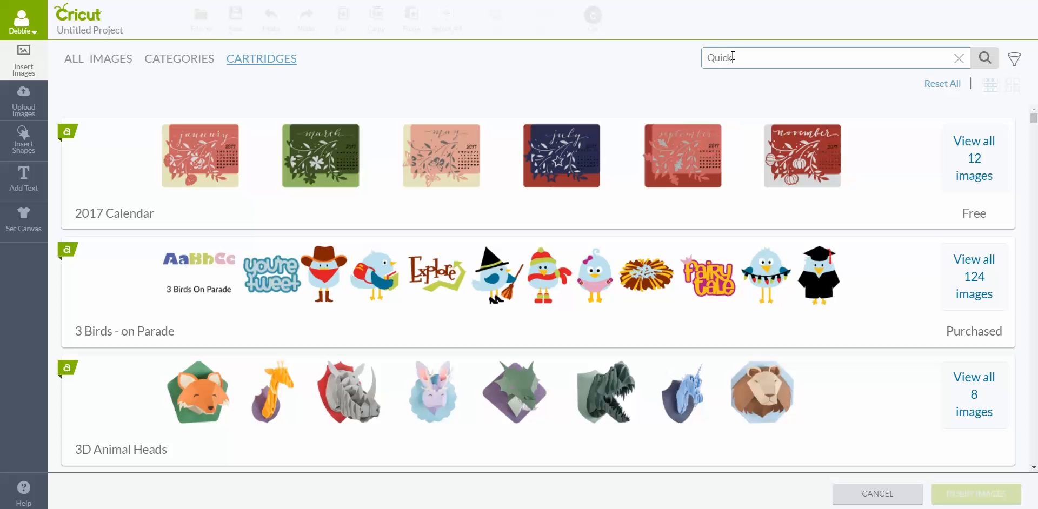
{"action": "type", "text": "Cut Cards"}
{"action": "left_click", "coordinate": [984, 59]}
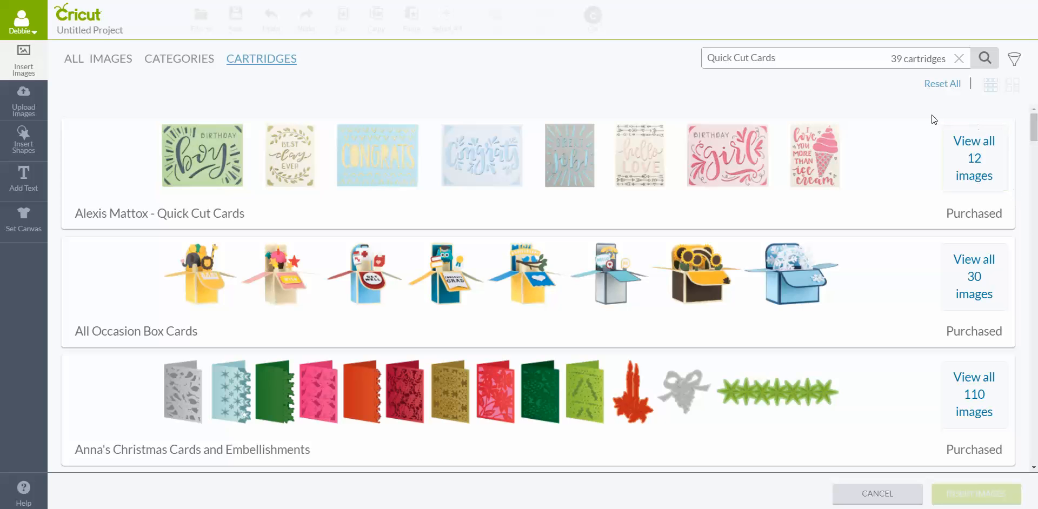
- Search the cartridges for "Animal Crackers" and look through the results for the Rob & Bob - Animal Crackers Collection
{"action": "left_click_drag", "start_coordinate": [791, 58], "coordinate": [659, 62]}
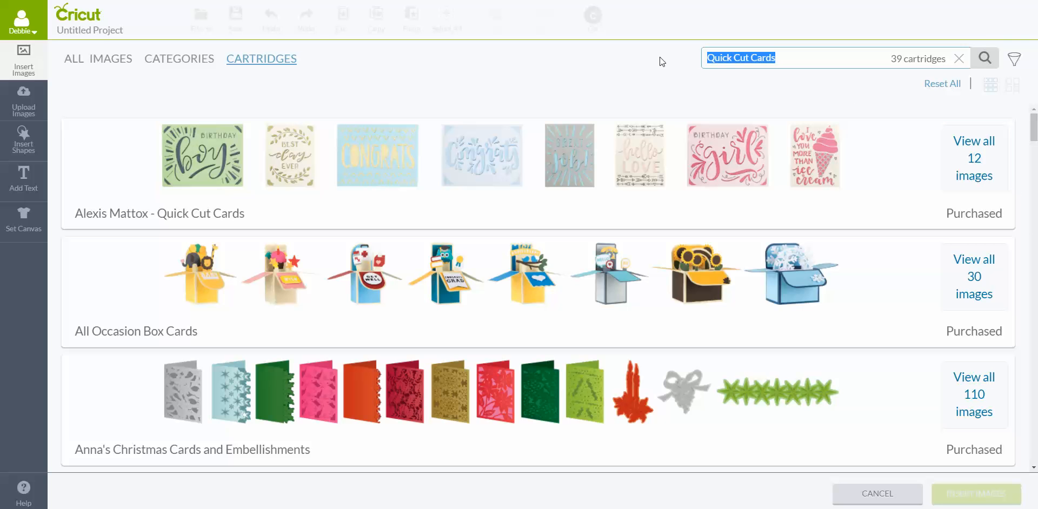
{"action": "key", "text": "BackSpace"}
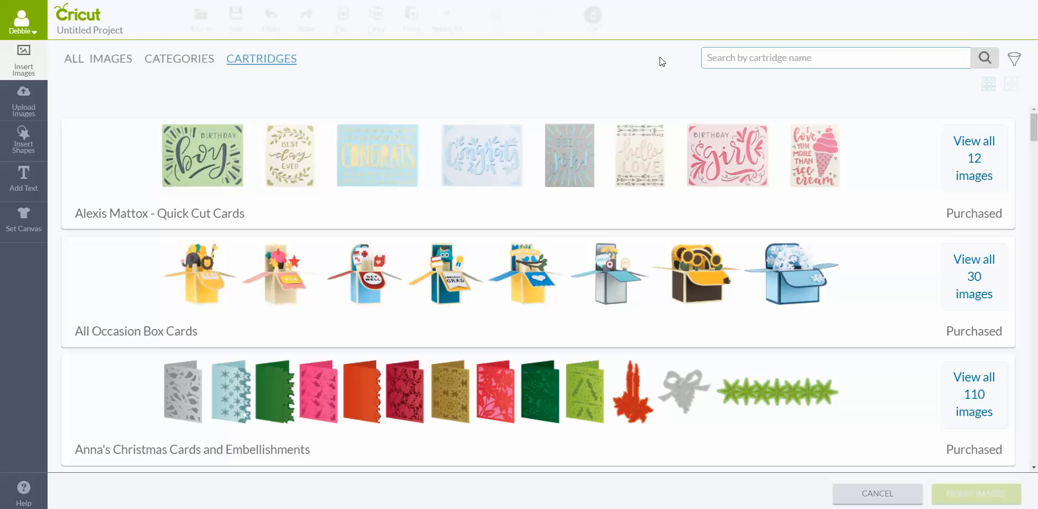
{"action": "type", "text": "Animal C"}
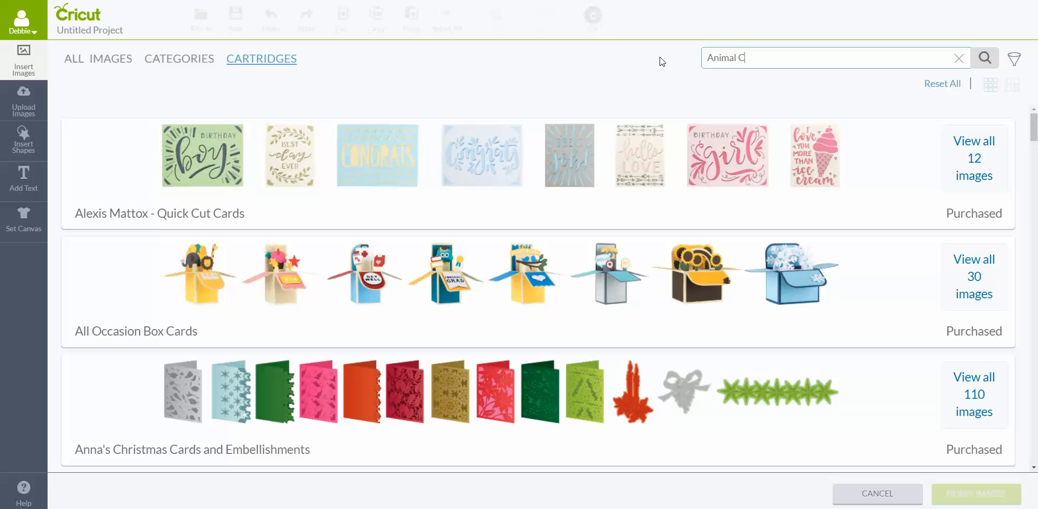
{"action": "type", "text": "rackers"}
{"action": "left_click", "coordinate": [984, 61]}
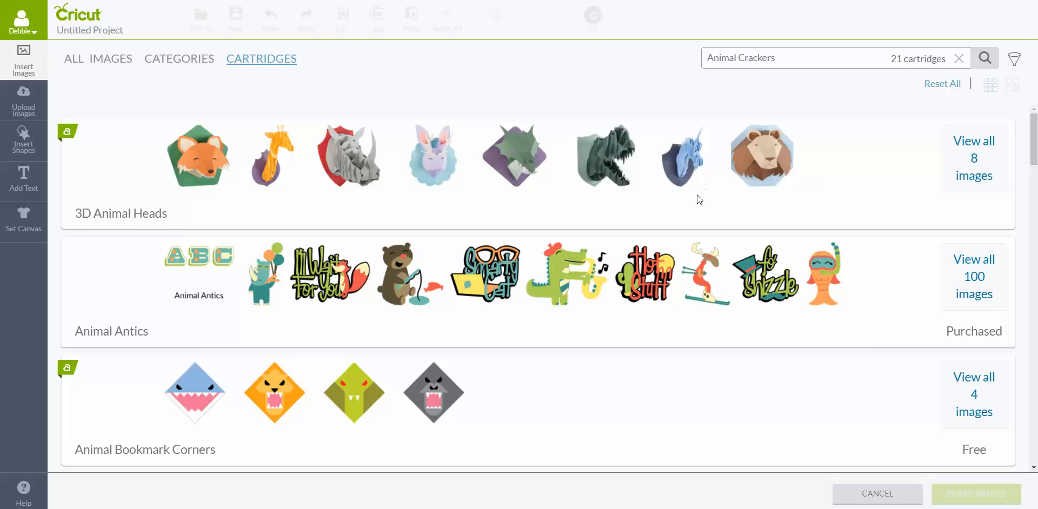
{"action": "scroll", "coordinate": [638, 200], "scroll_direction": "down", "scroll_amount": 6}
{"action": "scroll", "coordinate": [639, 201], "scroll_direction": "down", "scroll_amount": 13}
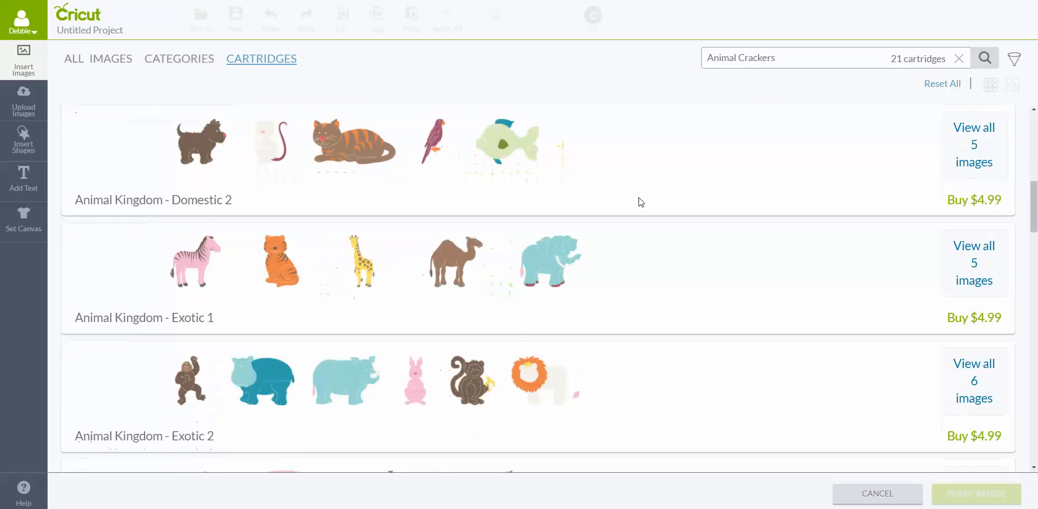
{"action": "scroll", "coordinate": [639, 203], "scroll_direction": "down", "scroll_amount": 10}
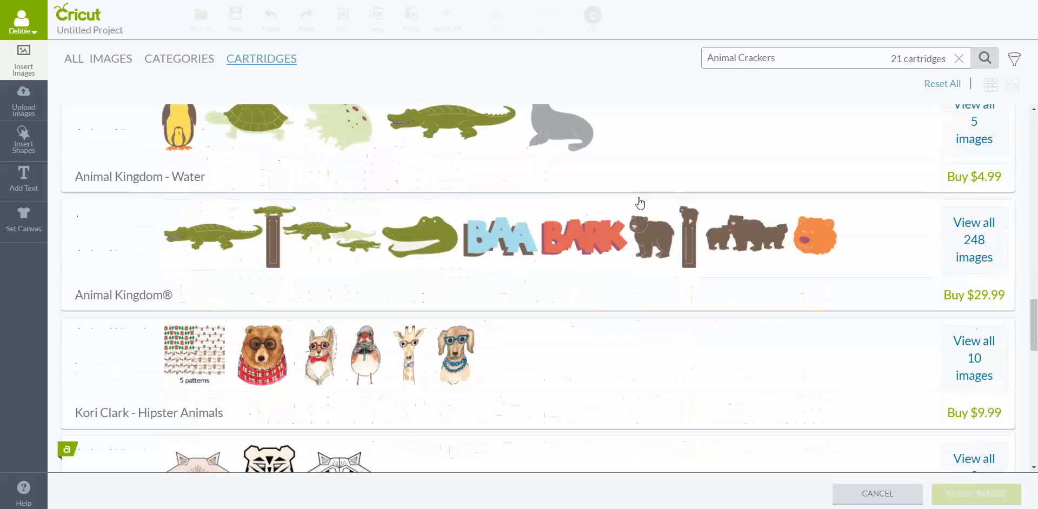
{"action": "scroll", "coordinate": [640, 202], "scroll_direction": "down", "scroll_amount": 5}
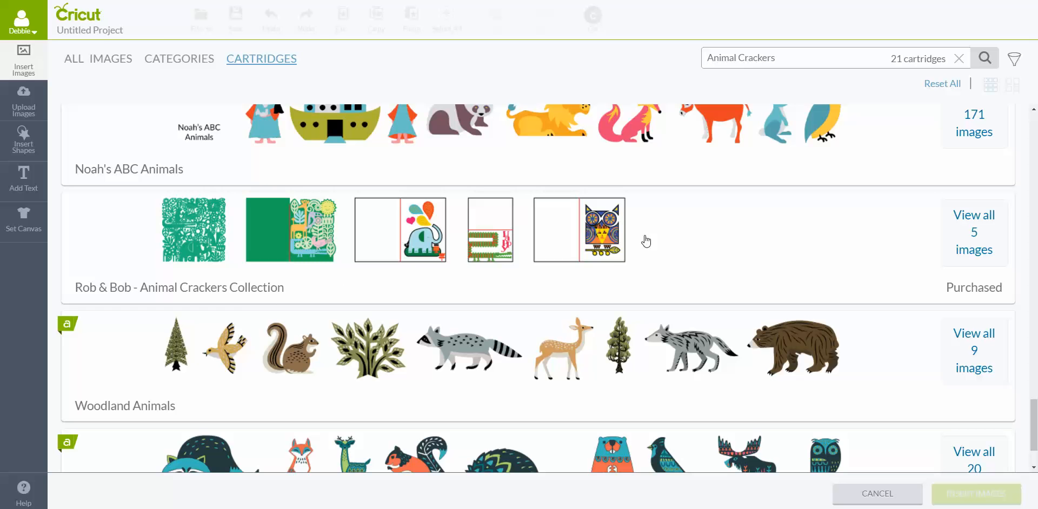
{"action": "scroll", "coordinate": [645, 242], "scroll_direction": "up", "scroll_amount": 1}
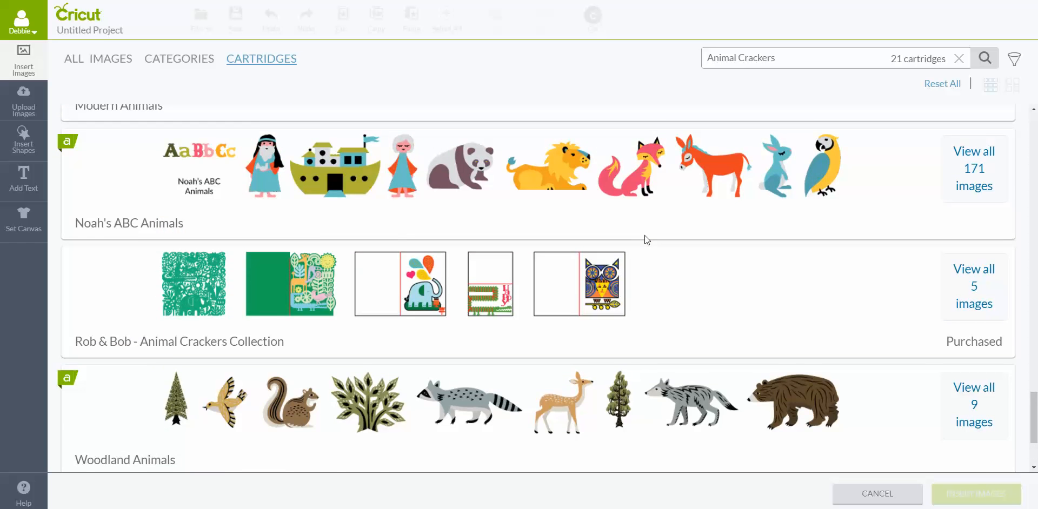
{"action": "scroll", "coordinate": [646, 238], "scroll_direction": "up", "scroll_amount": 5}
{"action": "scroll", "coordinate": [646, 239], "scroll_direction": "up", "scroll_amount": 5}
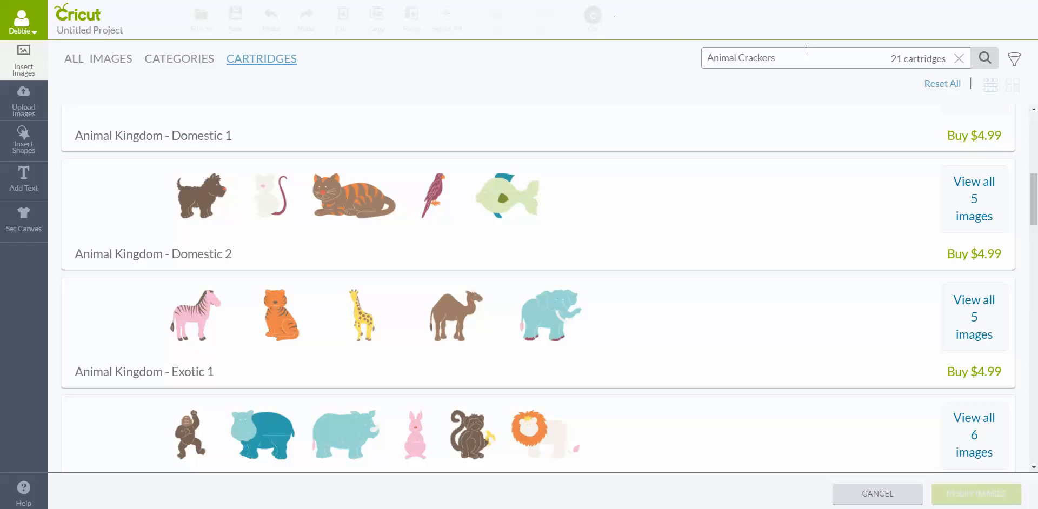
- Search the cartridges for "Garden Whimsy" and look through the results for the Rob & Bob - Garden Whimsy Collection
{"action": "left_click_drag", "start_coordinate": [787, 58], "coordinate": [679, 53]}
{"action": "key", "text": "BackSpace"}
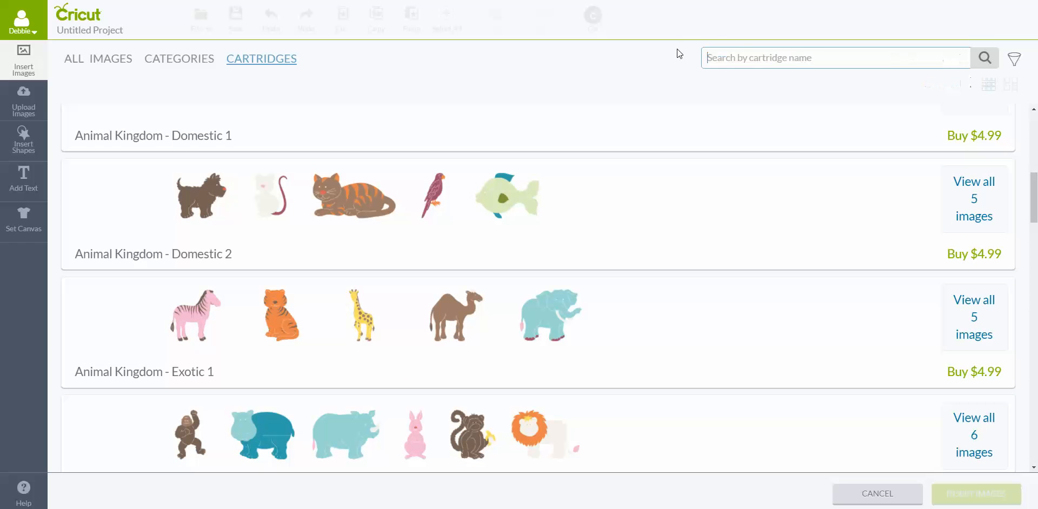
{"action": "type", "text": "Gard"}
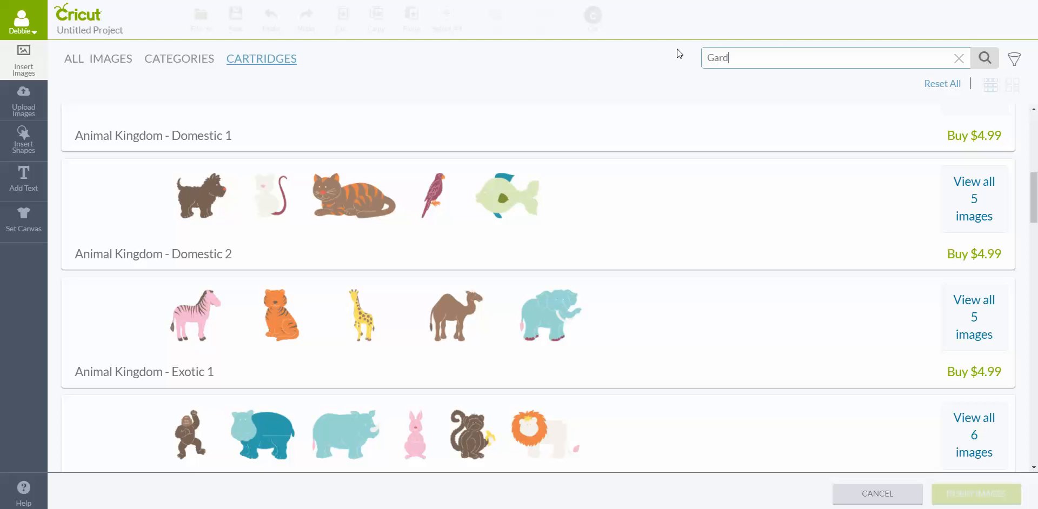
{"action": "type", "text": "en Whimsy"}
{"action": "key", "text": "Return"}
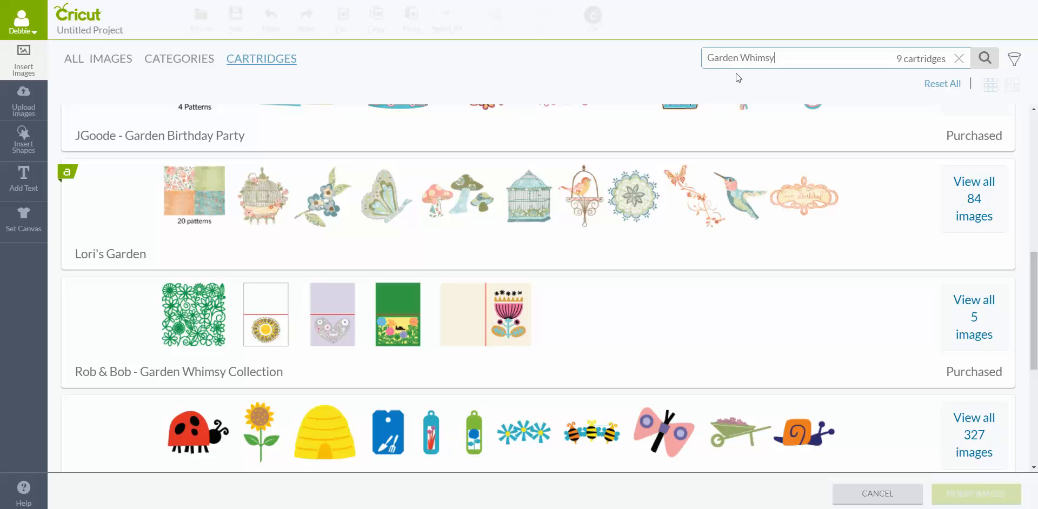
{"action": "scroll", "coordinate": [662, 152], "scroll_direction": "down", "scroll_amount": 3}
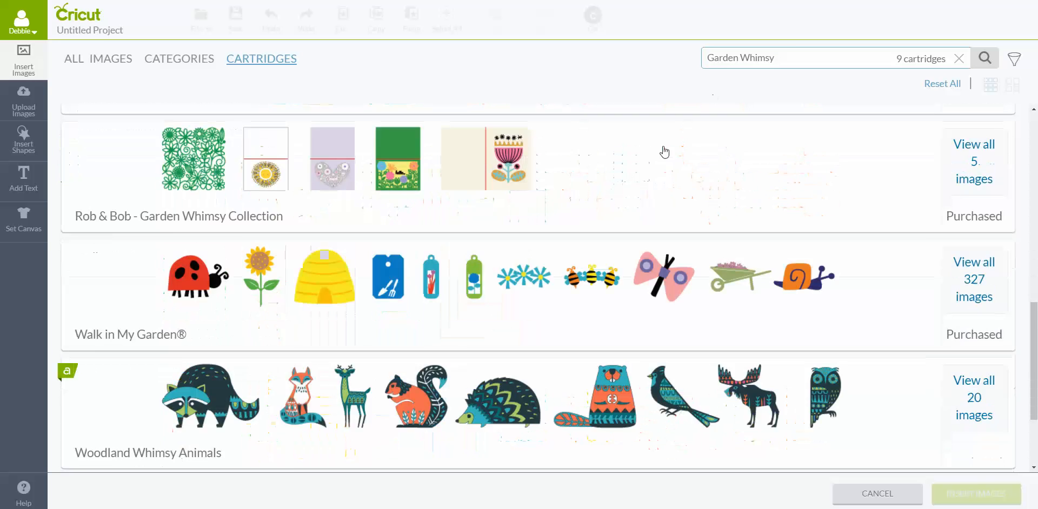
{"action": "scroll", "coordinate": [662, 149], "scroll_direction": "up", "scroll_amount": 10}
{"action": "scroll", "coordinate": [664, 151], "scroll_direction": "down", "scroll_amount": 8}
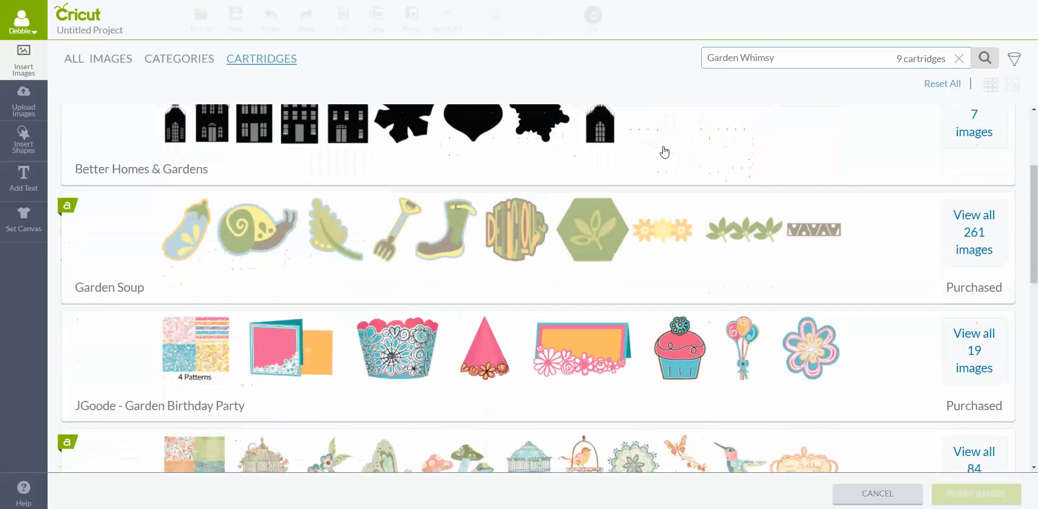
{"action": "scroll", "coordinate": [663, 152], "scroll_direction": "down", "scroll_amount": 2}
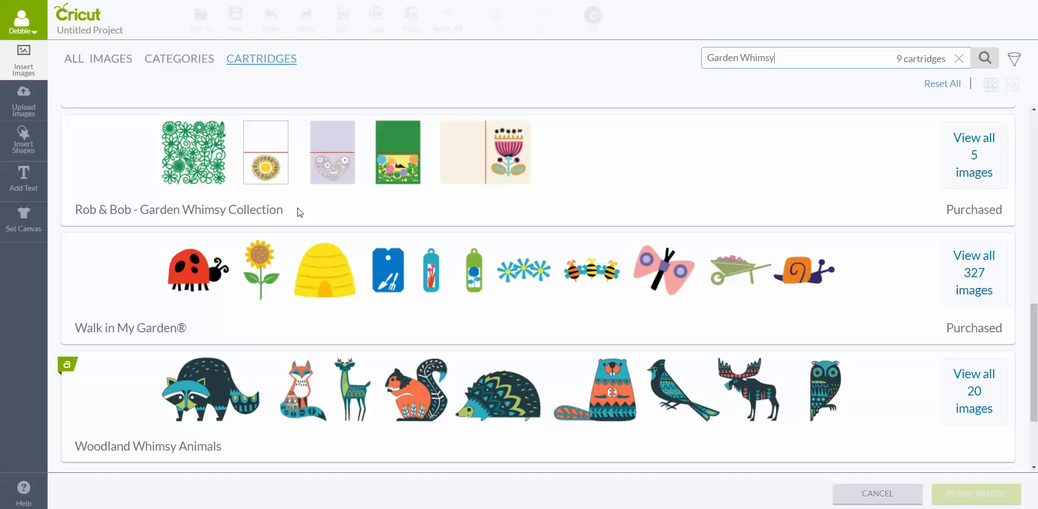
- View all images of the JGoode - Garden Birthday Party cartridge and insert its pink party hat into the project
{"action": "scroll", "coordinate": [489, 184], "scroll_direction": "up", "scroll_amount": 4}
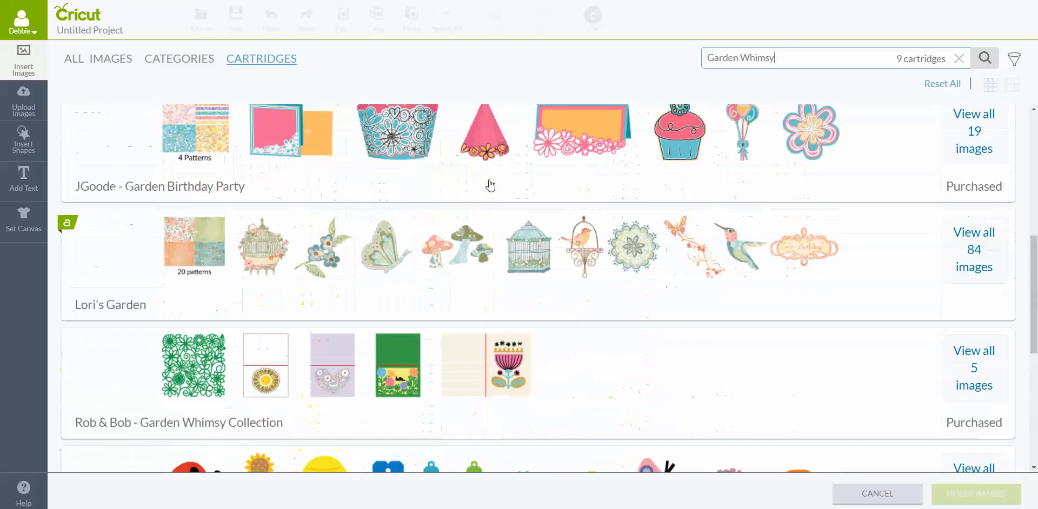
{"action": "scroll", "coordinate": [491, 185], "scroll_direction": "up", "scroll_amount": 2}
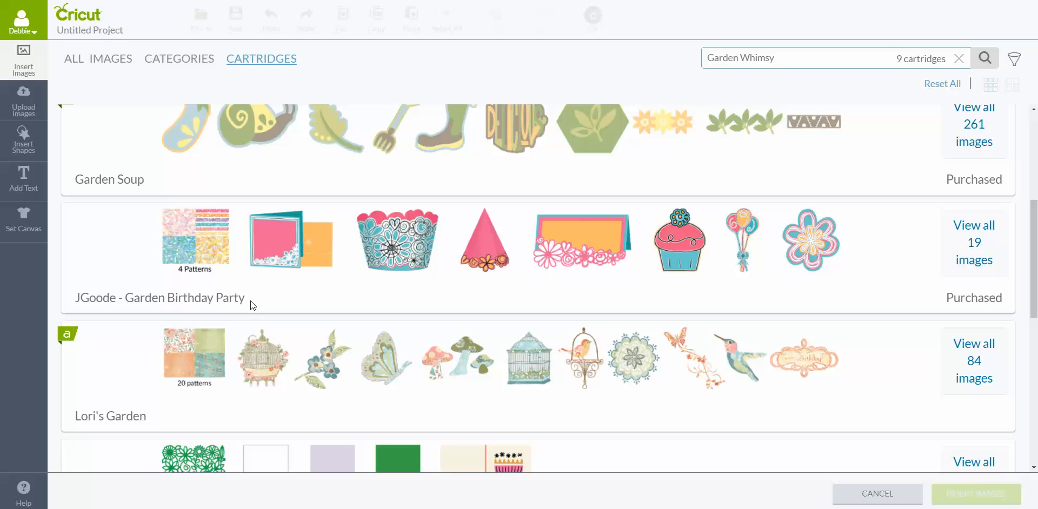
{"action": "left_click", "coordinate": [979, 240]}
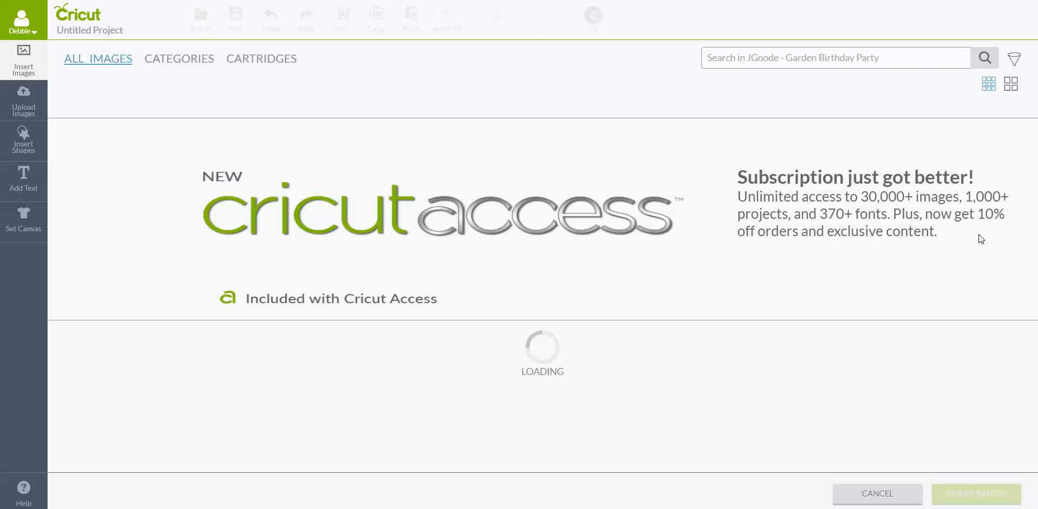
{"action": "scroll", "coordinate": [465, 389], "scroll_direction": "down", "scroll_amount": 2}
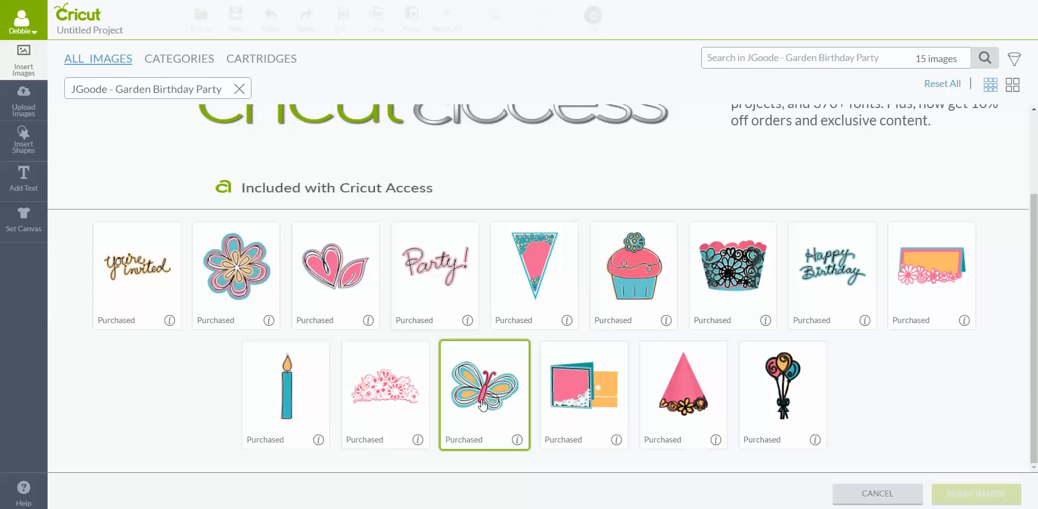
{"action": "left_click", "coordinate": [714, 360]}
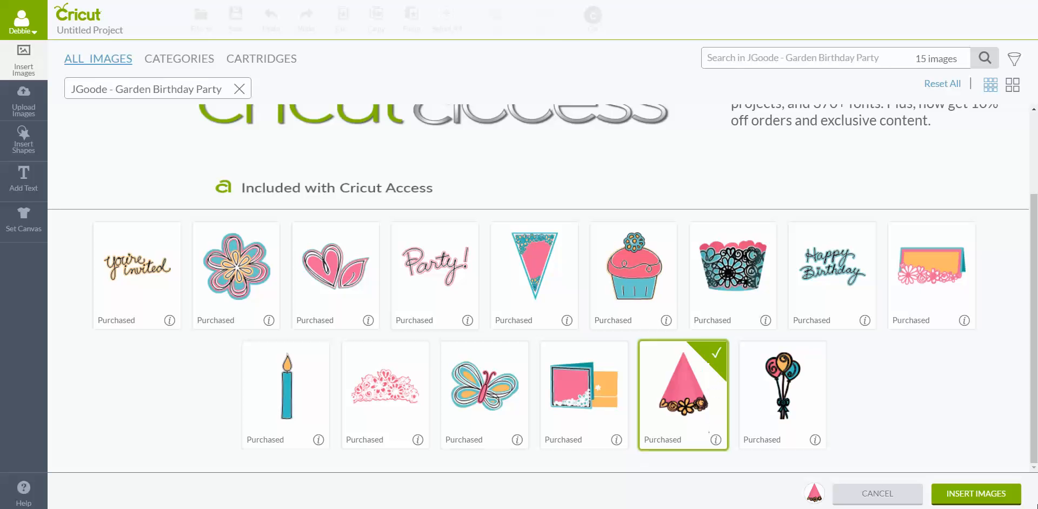
{"action": "left_click", "coordinate": [975, 496]}
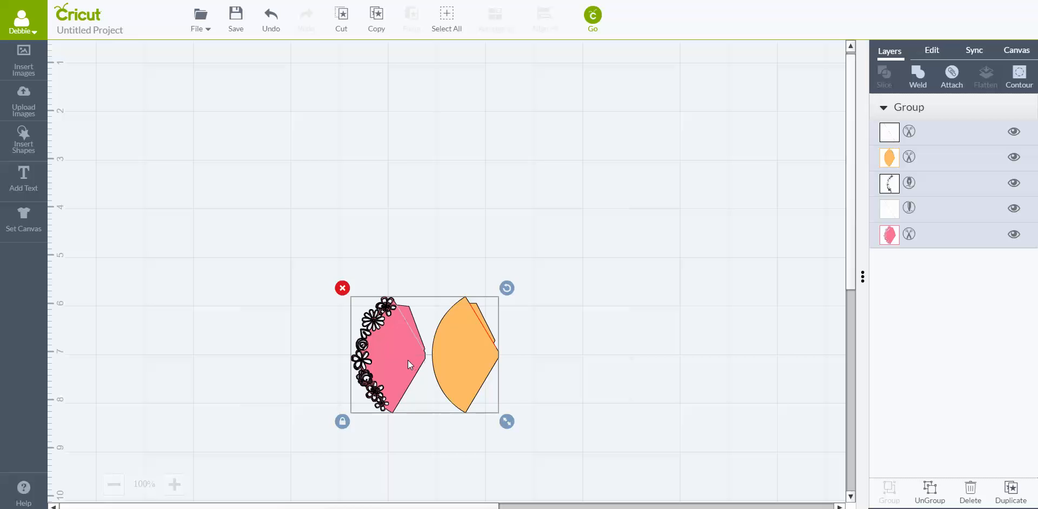
- Move the hat image to the canvas's upper-left corner and enlarge it to span about 1 to 5.3 on the vertical ruler
{"action": "left_click_drag", "start_coordinate": [408, 361], "coordinate": [174, 136]}
{"action": "left_click_drag", "start_coordinate": [271, 195], "coordinate": [389, 319]}
{"action": "left_click_drag", "start_coordinate": [318, 222], "coordinate": [271, 204]}
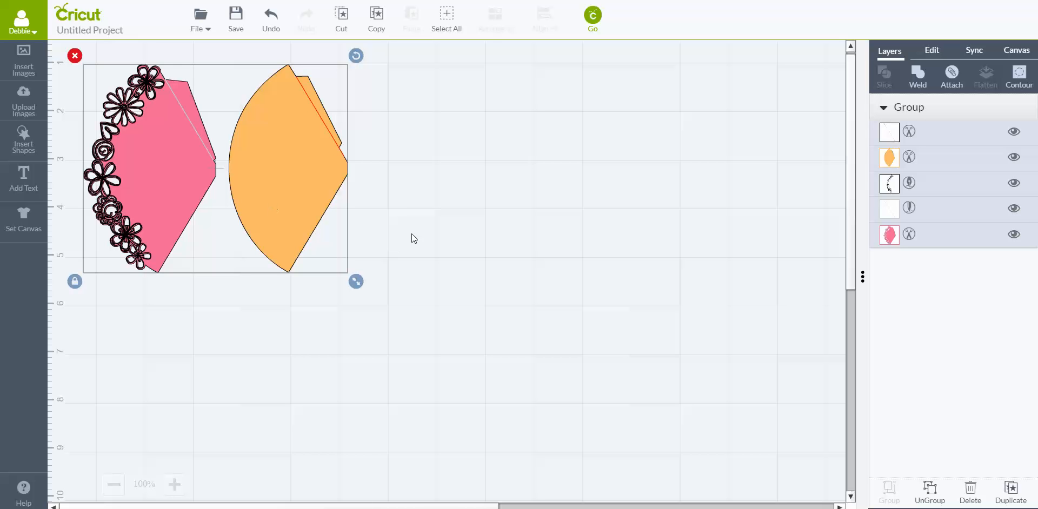
- Ungroup the hat image into its separate parts
{"action": "left_click", "coordinate": [436, 195]}
{"action": "left_click", "coordinate": [319, 199]}
{"action": "left_click", "coordinate": [929, 491]}
- Change the pink layer of the flowered hat piece from Cut to Print
{"action": "left_click", "coordinate": [181, 187]}
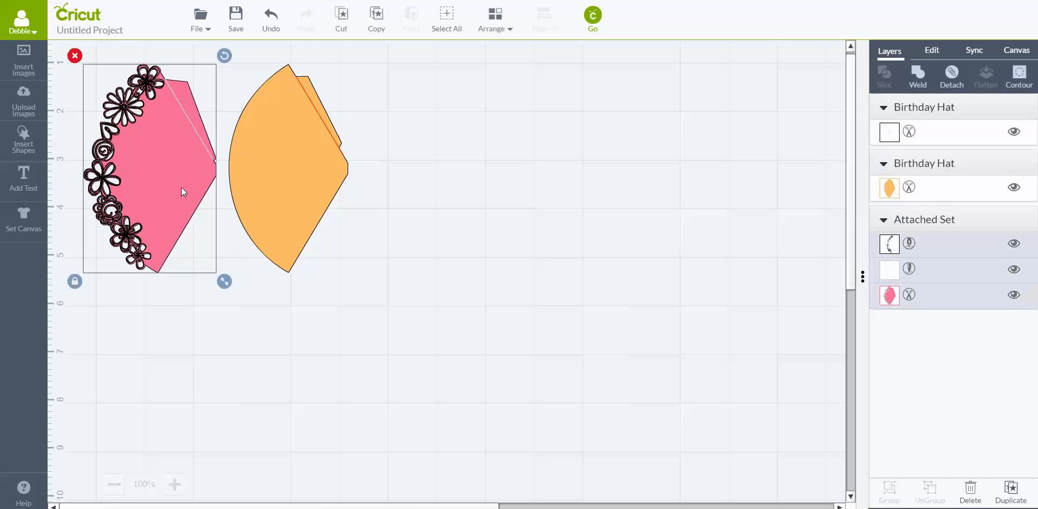
{"action": "left_click", "coordinate": [897, 299]}
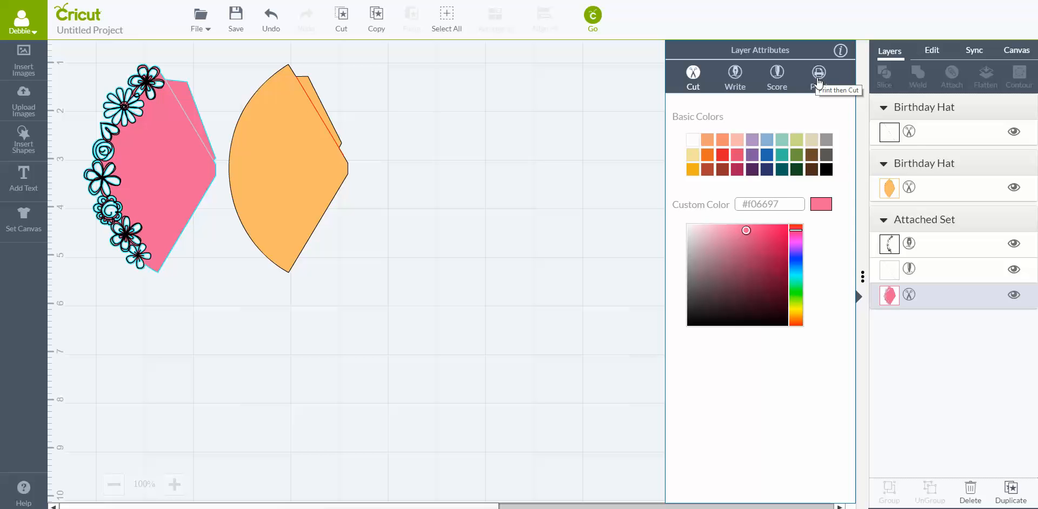
{"action": "left_click", "coordinate": [819, 79]}
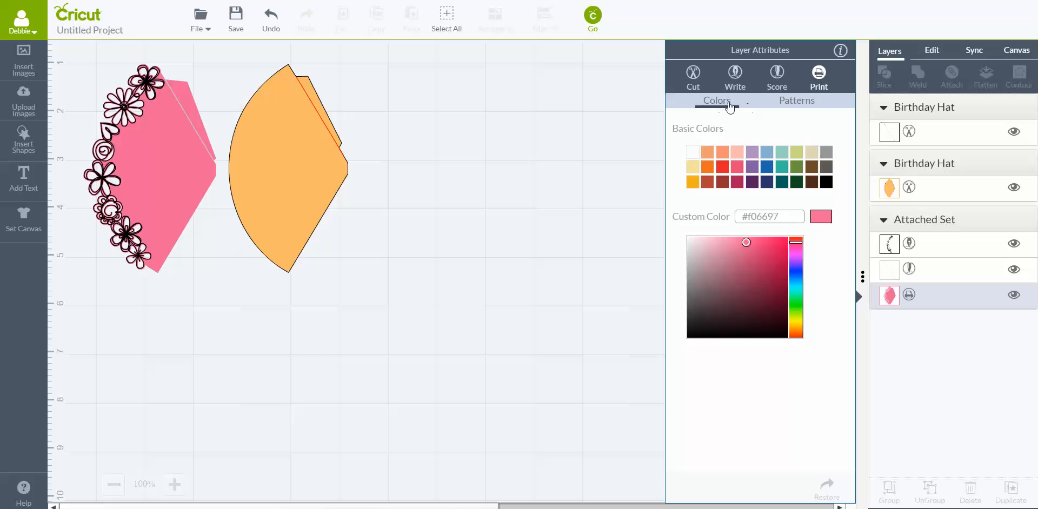
- Filter the printable patterns for the pink hat layer to the JGoode - Garden Birthday Party cartridge
{"action": "left_click", "coordinate": [803, 105]}
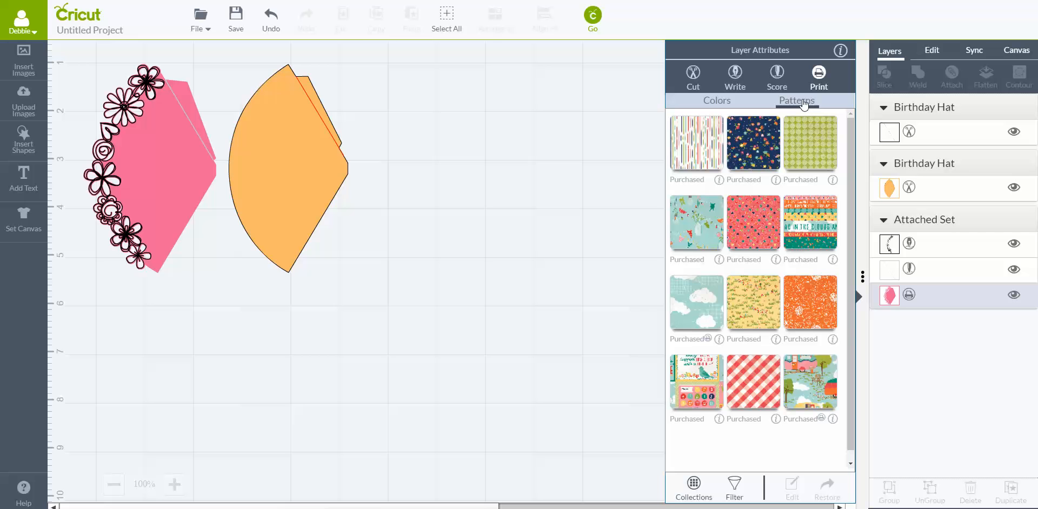
{"action": "left_click", "coordinate": [695, 484]}
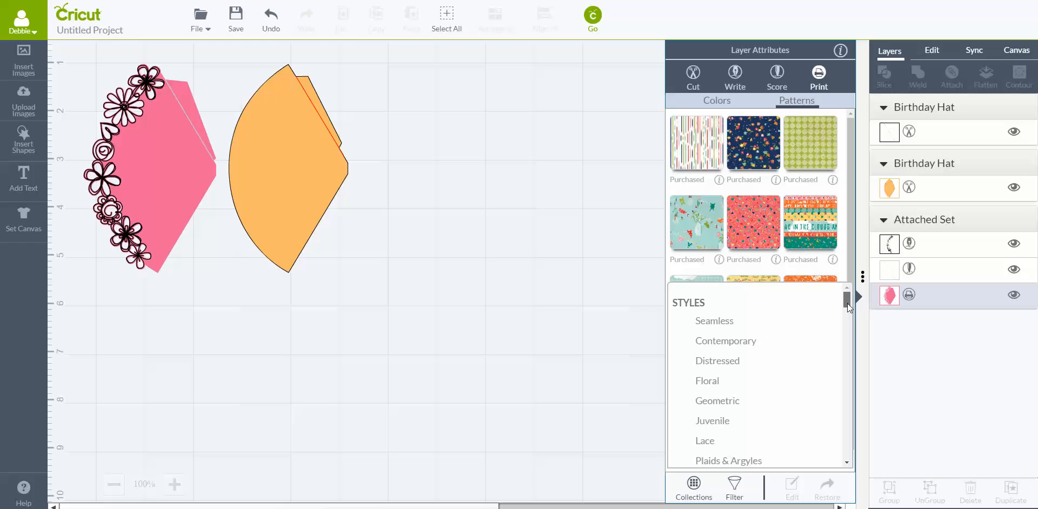
{"action": "left_click_drag", "start_coordinate": [847, 308], "coordinate": [826, 385]}
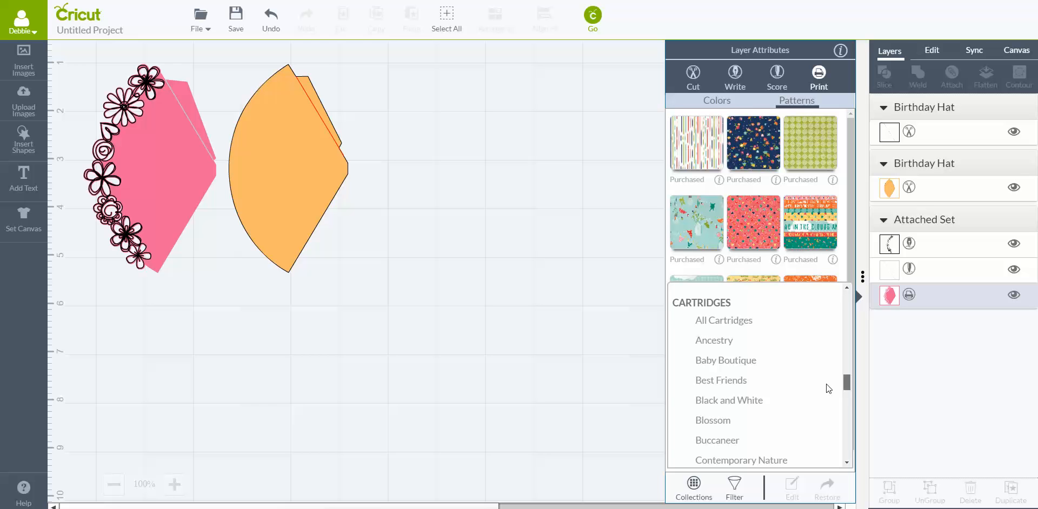
{"action": "left_click_drag", "start_coordinate": [825, 384], "coordinate": [826, 384]}
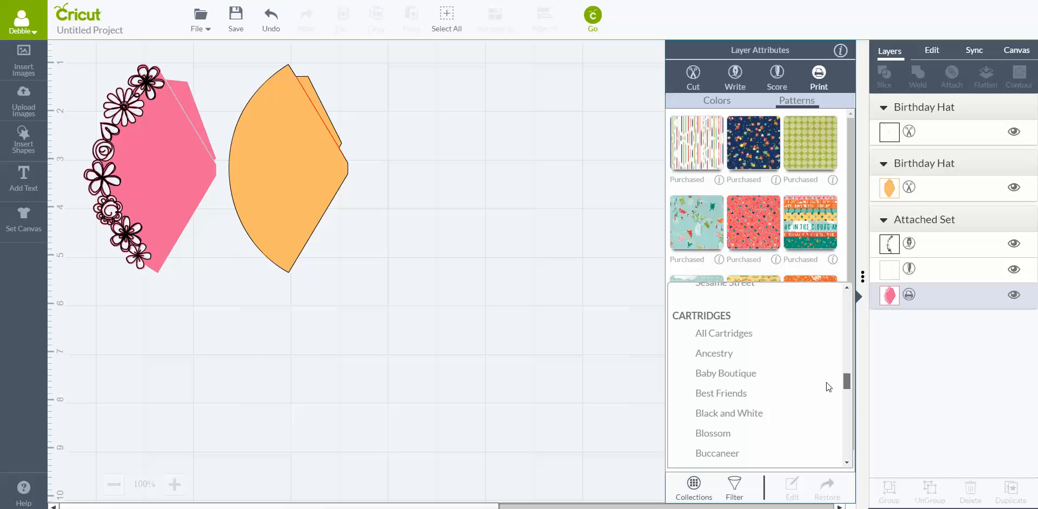
{"action": "left_click_drag", "start_coordinate": [826, 383], "coordinate": [824, 405]}
{"action": "scroll", "coordinate": [825, 406], "scroll_direction": "down", "scroll_amount": 1}
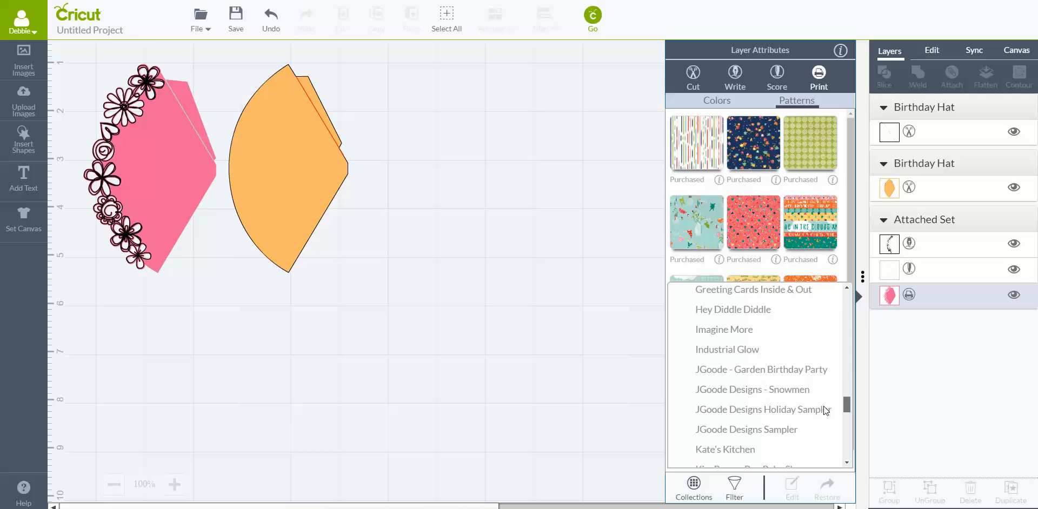
{"action": "left_click", "coordinate": [762, 370]}
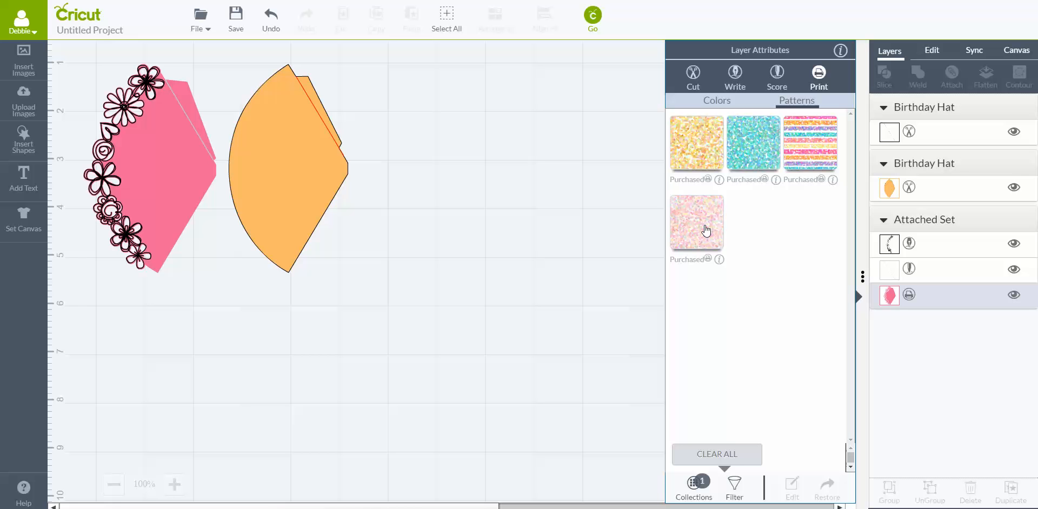
- Fill the pink hat layer with the multicolored striped glitter pattern and close its layer attributes
{"action": "left_click", "coordinate": [809, 157]}
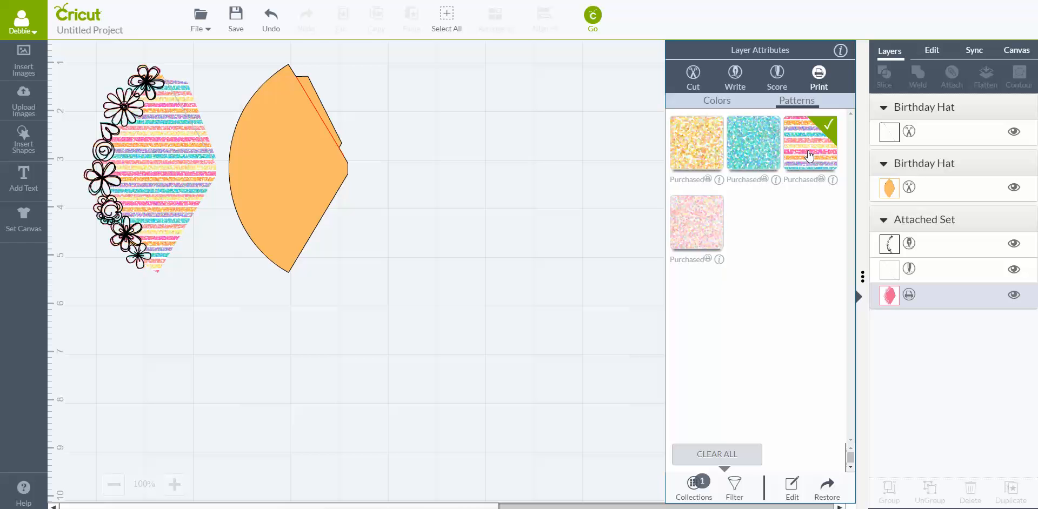
{"action": "left_click", "coordinate": [228, 197]}
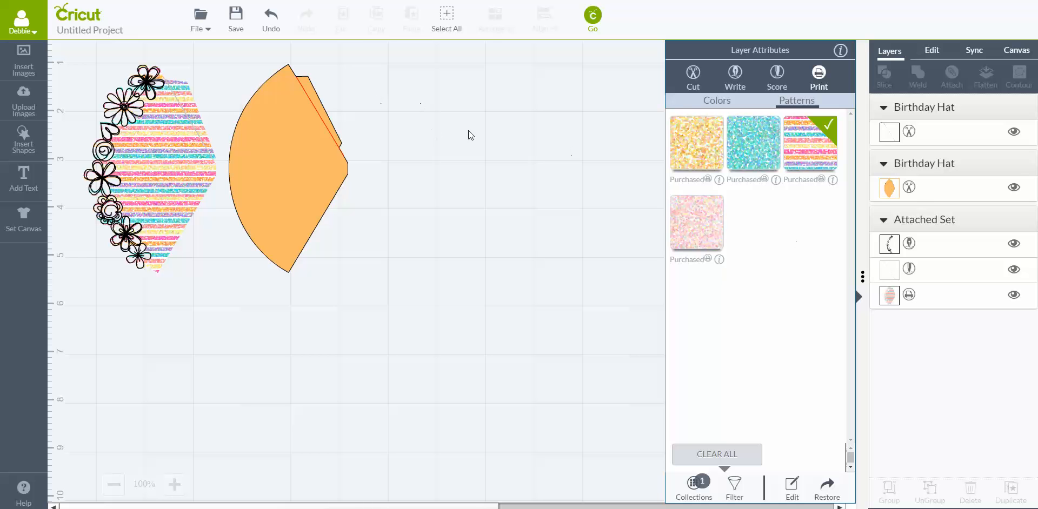
{"action": "left_click", "coordinate": [510, 119]}
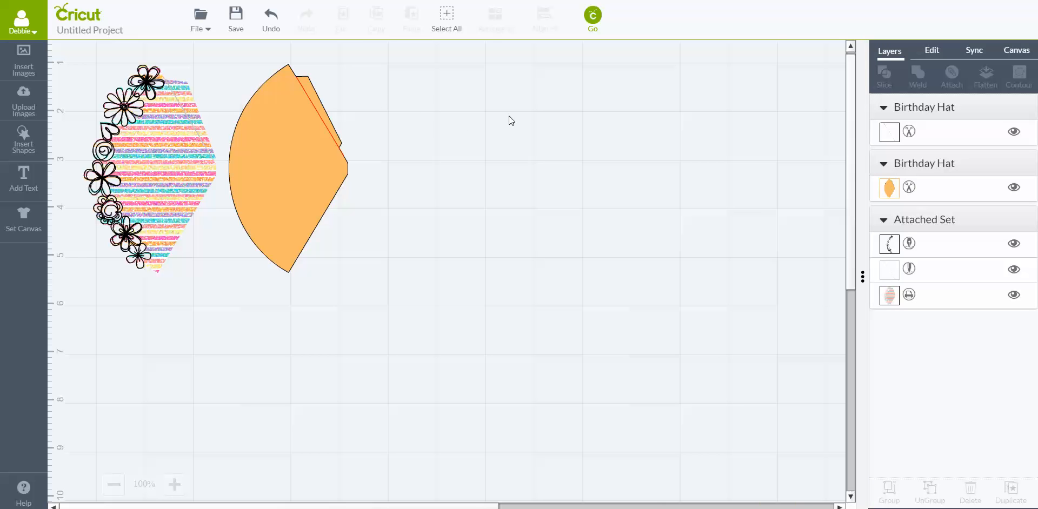
- Search the image library's cartridges for "Happy Glamper" and look through the results to the Photo Play - Happy Glamper cartridge
{"action": "left_click", "coordinate": [24, 64]}
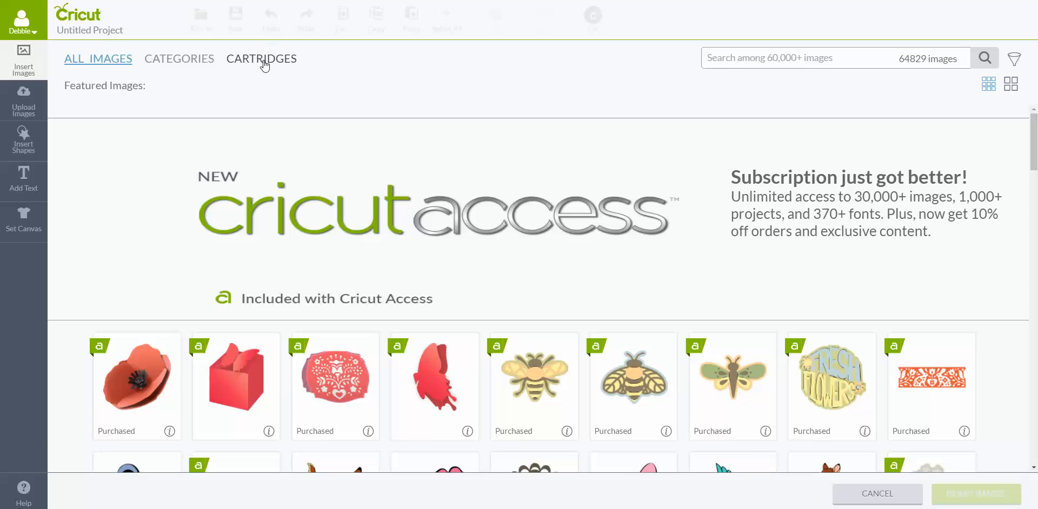
{"action": "left_click", "coordinate": [262, 59]}
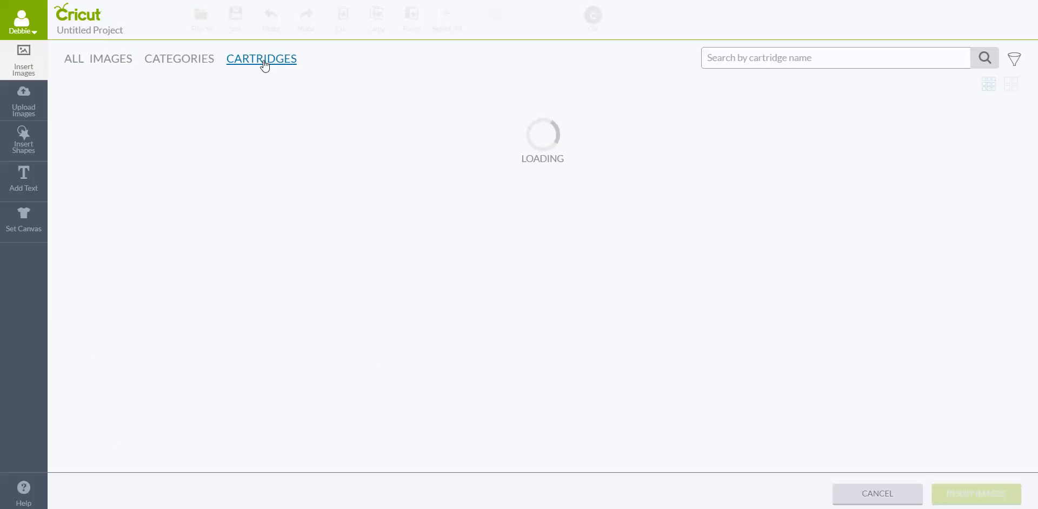
{"action": "left_click", "coordinate": [733, 56]}
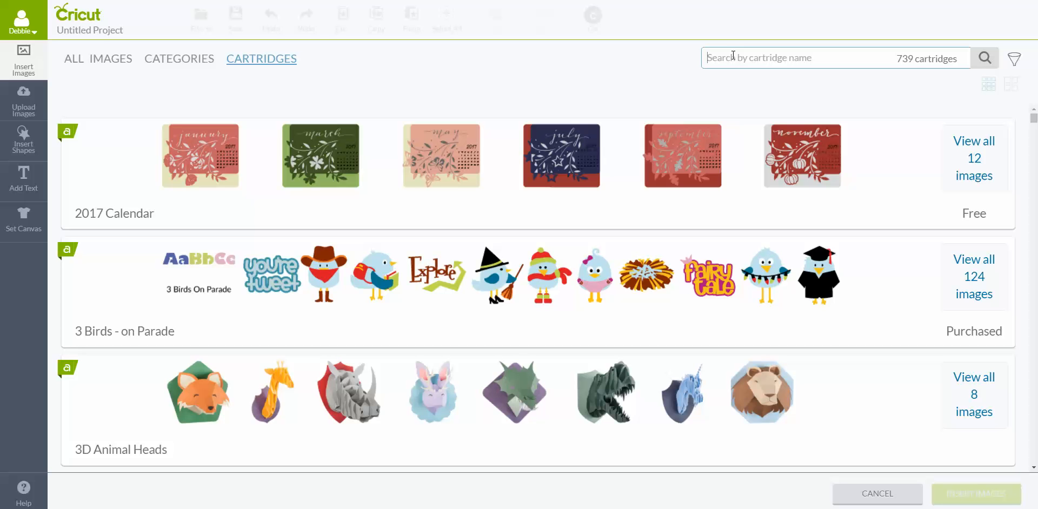
{"action": "type", "text": "Happ"}
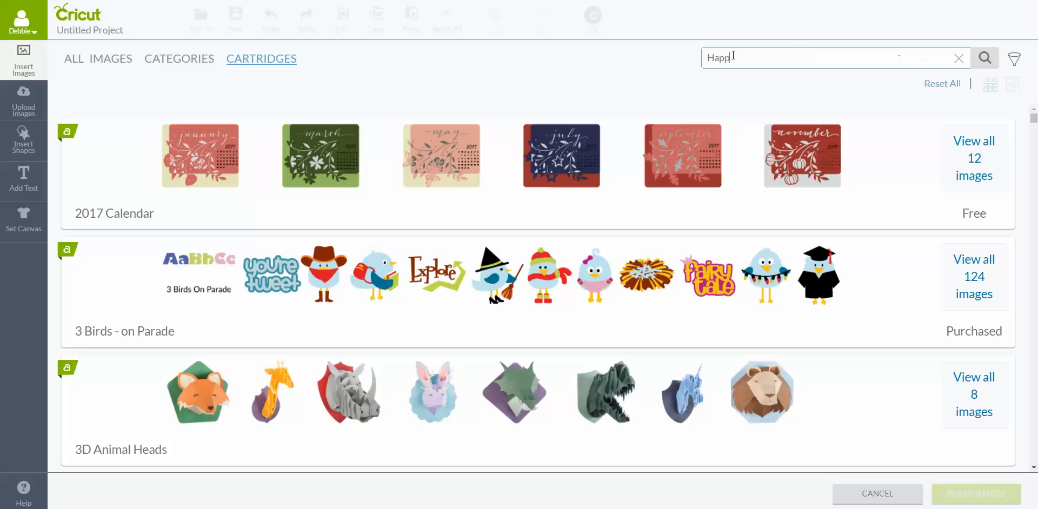
{"action": "type", "text": "y Glamper"}
{"action": "left_click", "coordinate": [983, 57]}
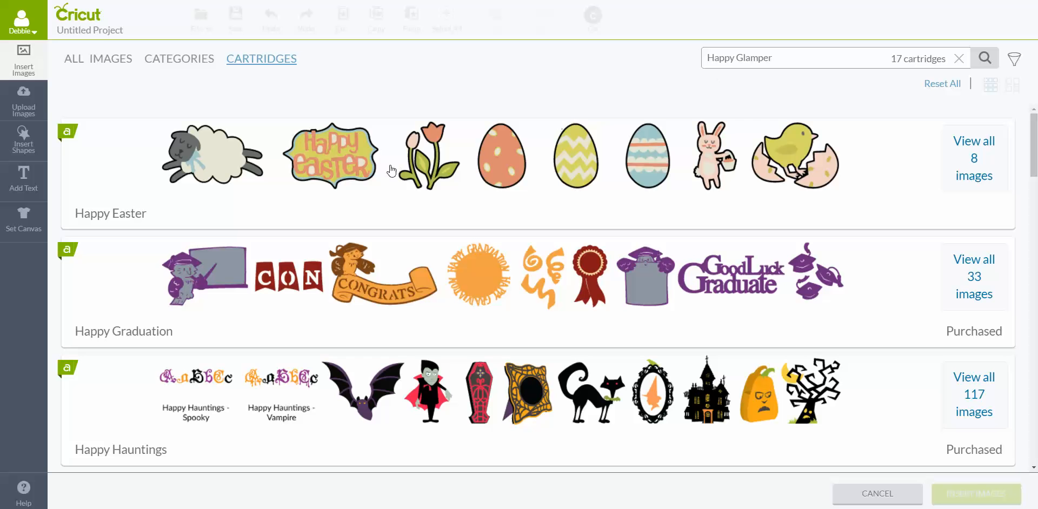
{"action": "scroll", "coordinate": [374, 164], "scroll_direction": "down", "scroll_amount": 9}
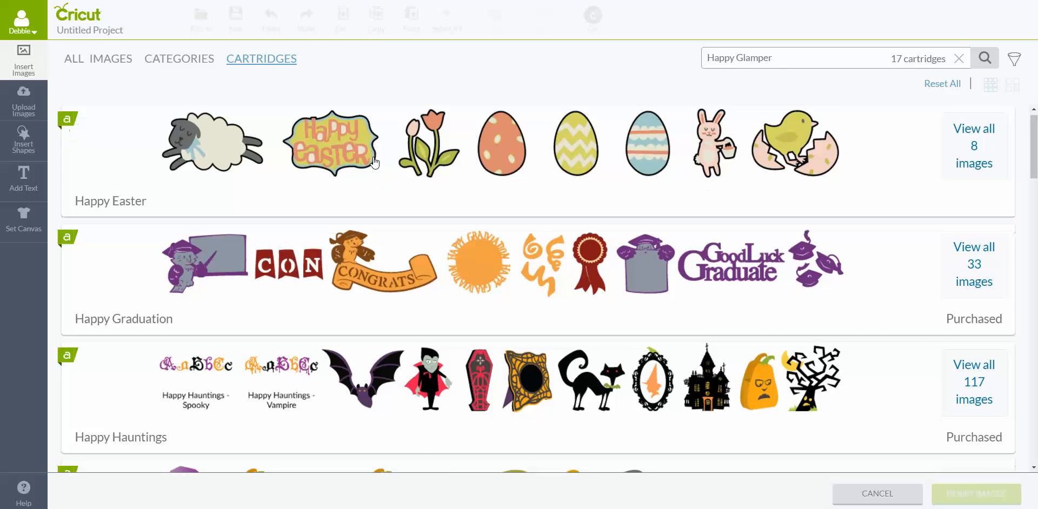
{"action": "scroll", "coordinate": [374, 162], "scroll_direction": "down", "scroll_amount": 12}
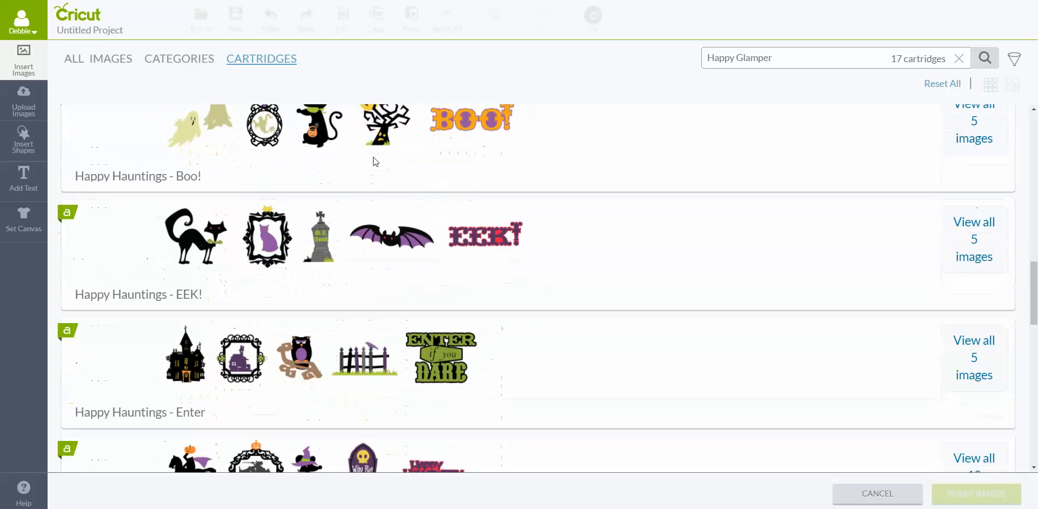
{"action": "scroll", "coordinate": [374, 162], "scroll_direction": "down", "scroll_amount": 11}
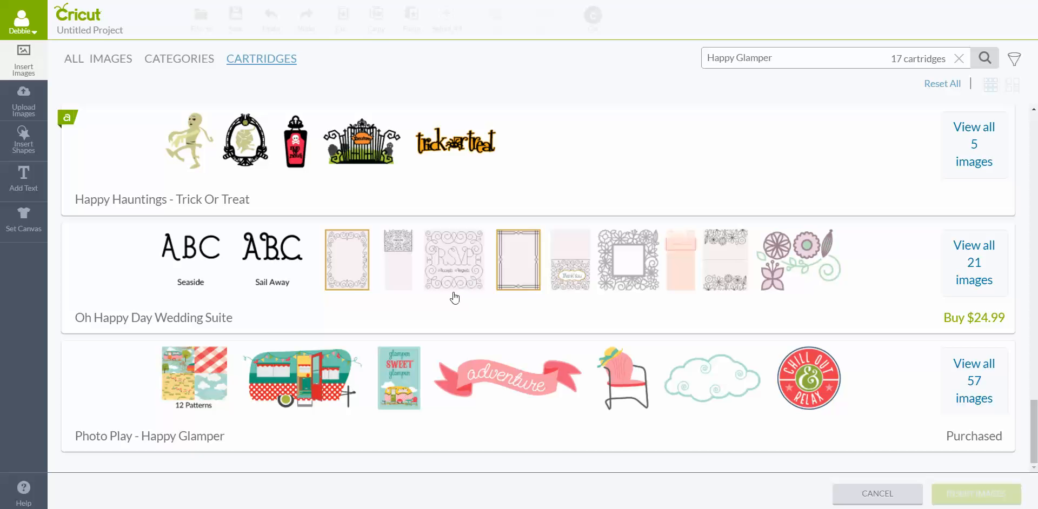
{"action": "scroll", "coordinate": [455, 297], "scroll_direction": "up", "scroll_amount": 20}
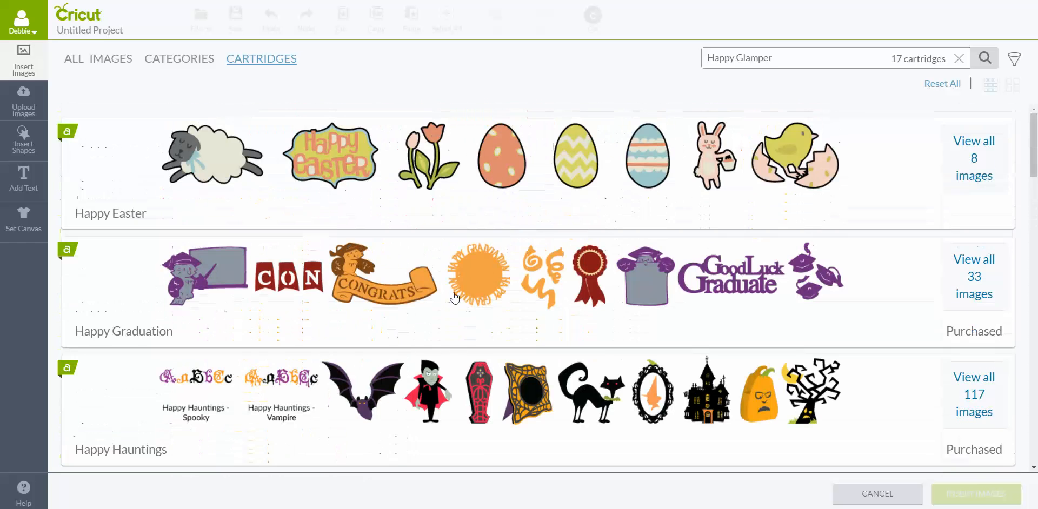